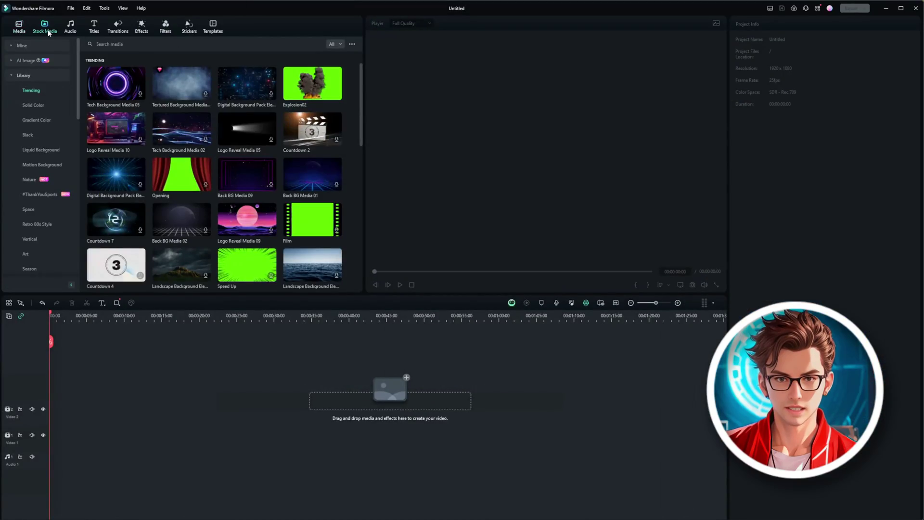
left_click(38, 44)
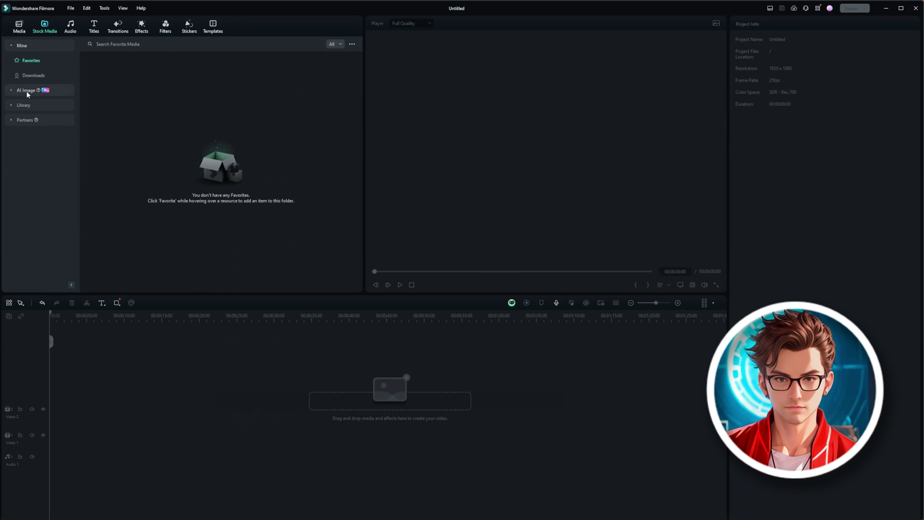
left_click(26, 91)
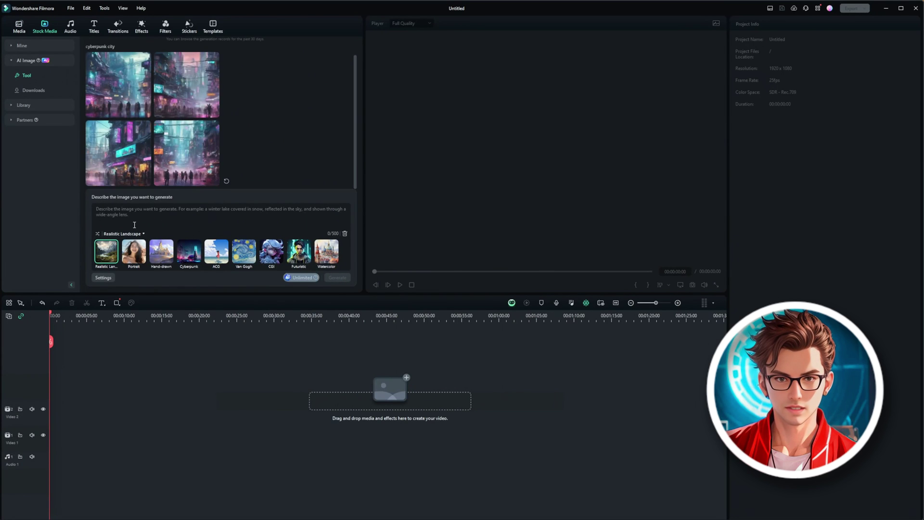
left_click(37, 102)
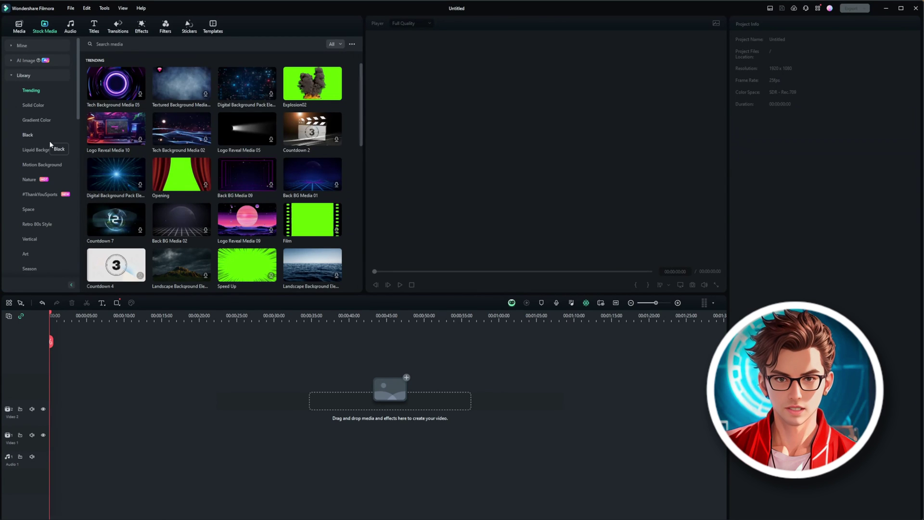
Place the Explosion02 green-screen clip at the start of Video 1 and play it back.
left_click(308, 83)
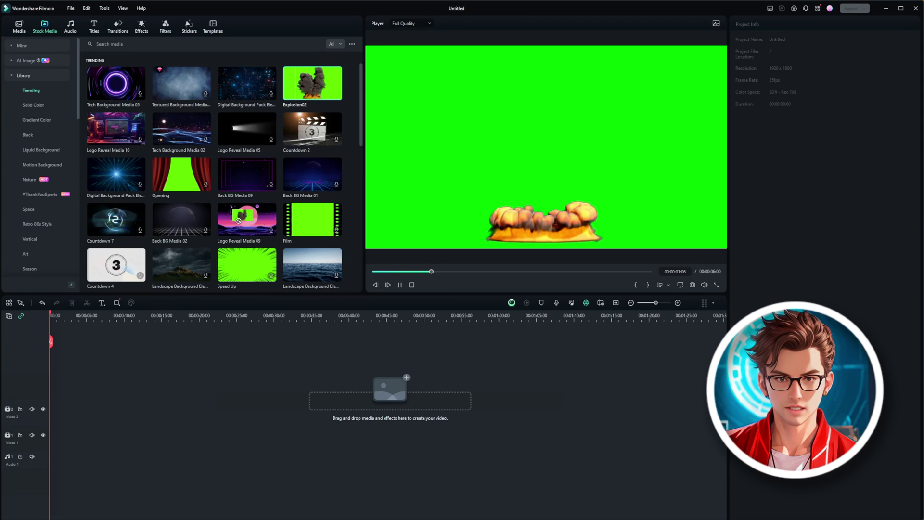
left_click_drag(238, 221, 77, 438)
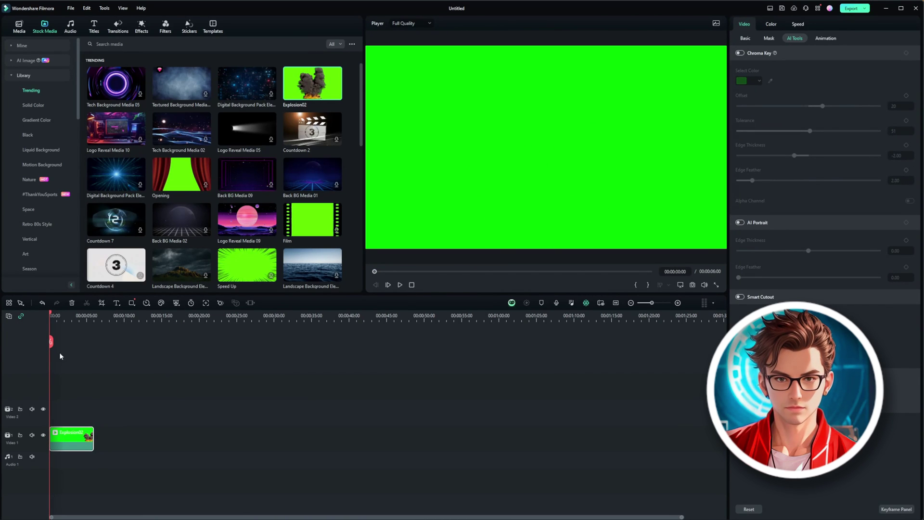
key("space")
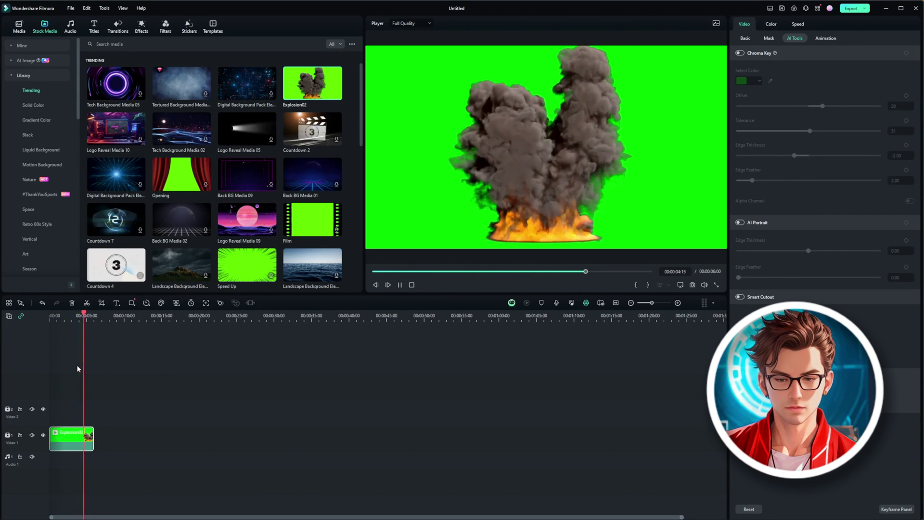
key("space")
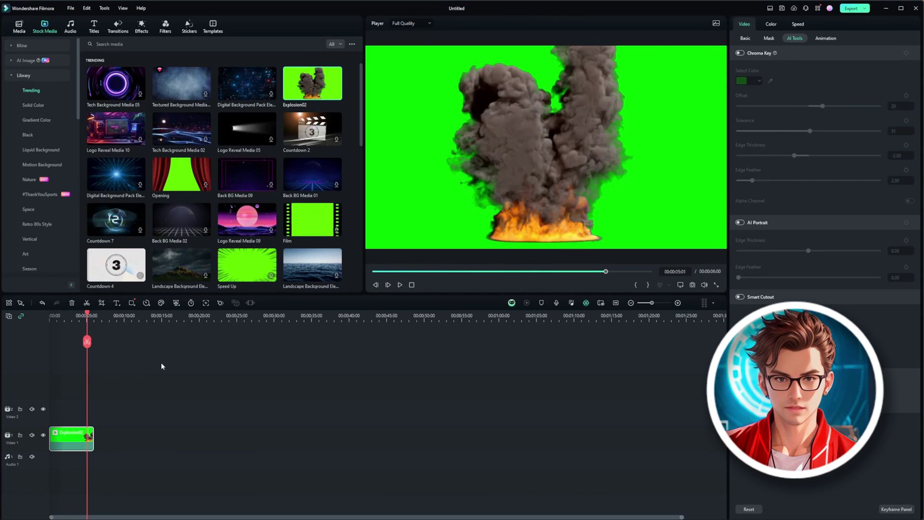
Remove the explosion's green background with Chroma Key and lower the Offset to 3.
left_click(176, 303)
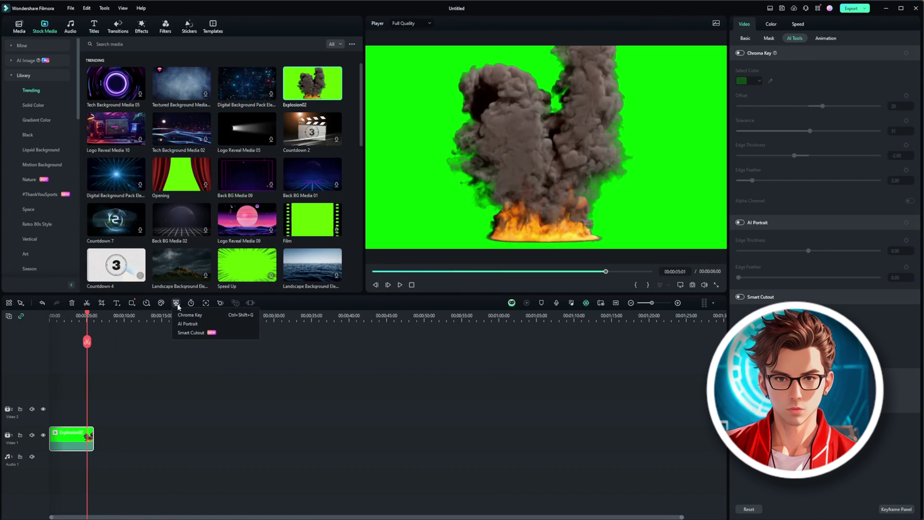
left_click(202, 316)
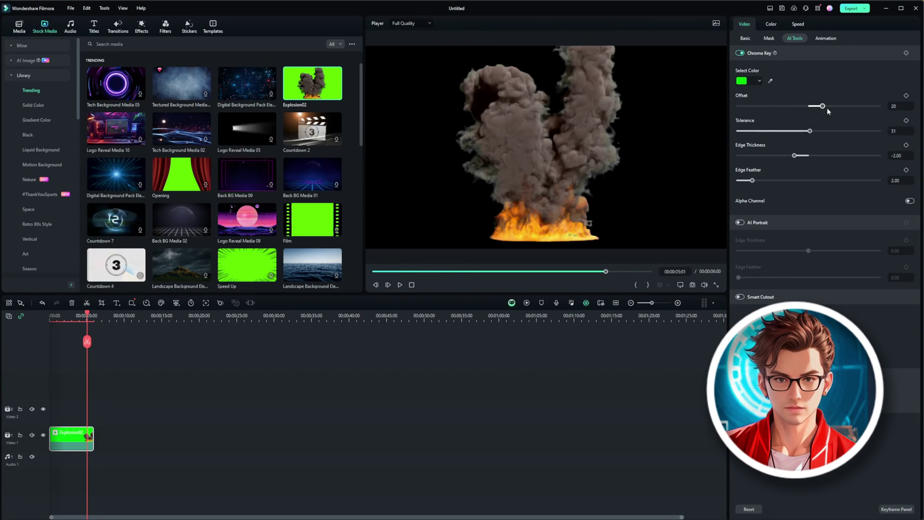
left_click_drag(827, 109, 809, 126)
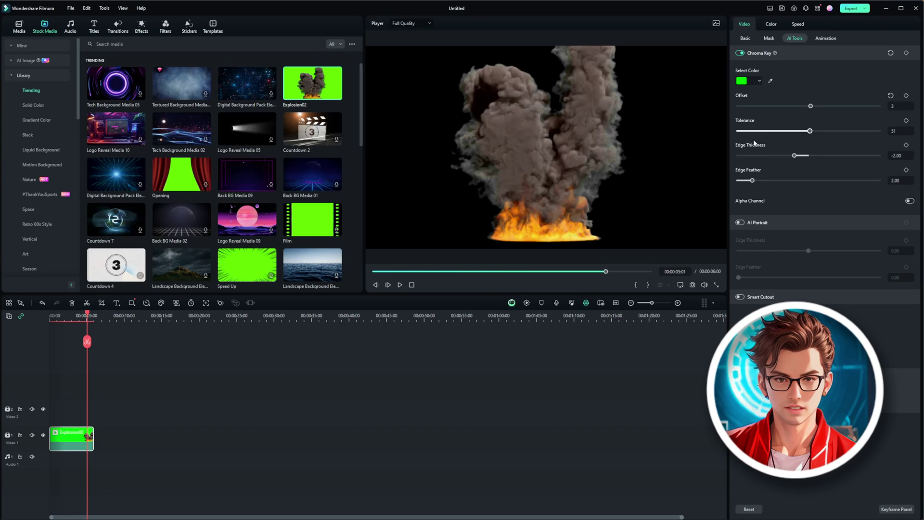
Tune the key (Offset 43, Edge Thickness -3, Edge Feather 5) and add 01_talking_avatar beneath it.
mouse_move(810, 131)
left_mouse_down()
mouse_move(752, 132)
mouse_move(812, 137)
left_mouse_up()
mouse_move(797, 160)
left_mouse_down()
mouse_move(723, 164)
mouse_move(873, 168)
mouse_move(768, 172)
mouse_move(871, 169)
mouse_move(788, 163)
left_mouse_up()
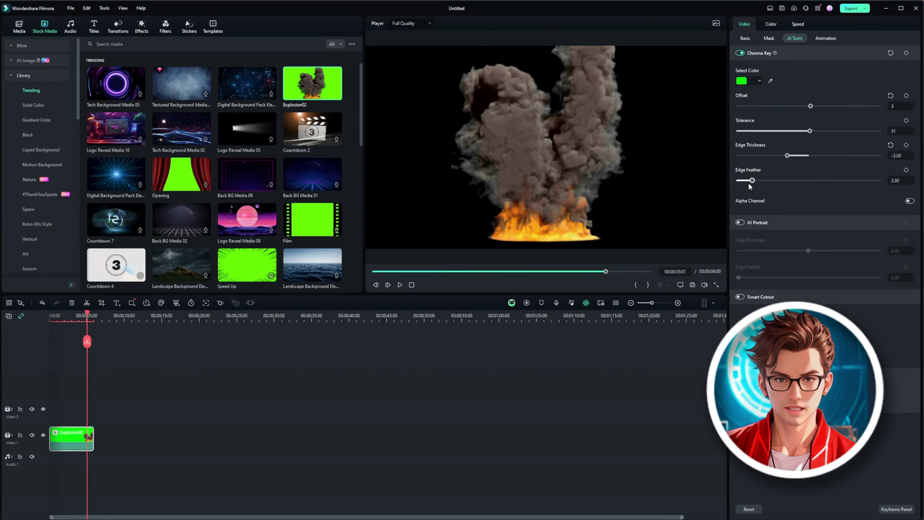
left_click_drag(752, 181, 782, 186)
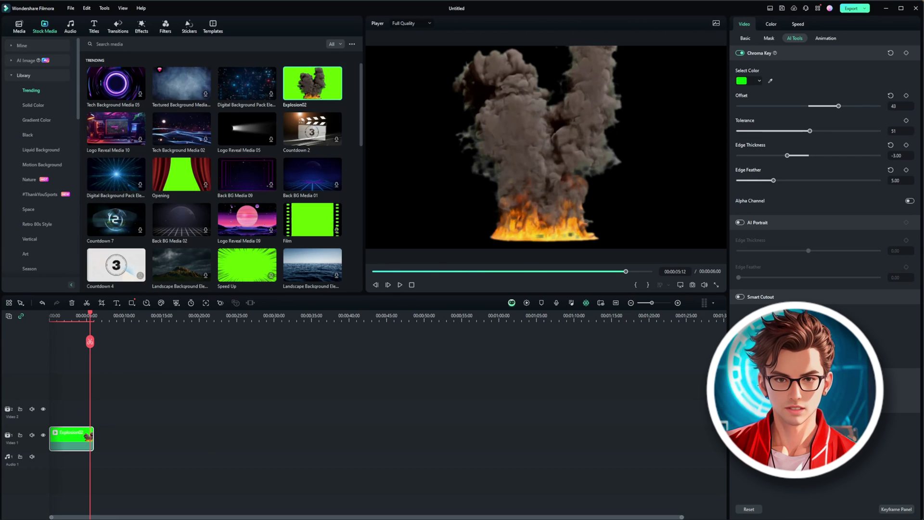
left_click_drag(289, 515, 67, 410)
Rewind, mute Video 1's avatar audio, and play the explosion-over-avatar composite.
left_click_drag(90, 342, 50, 343)
left_click(33, 435)
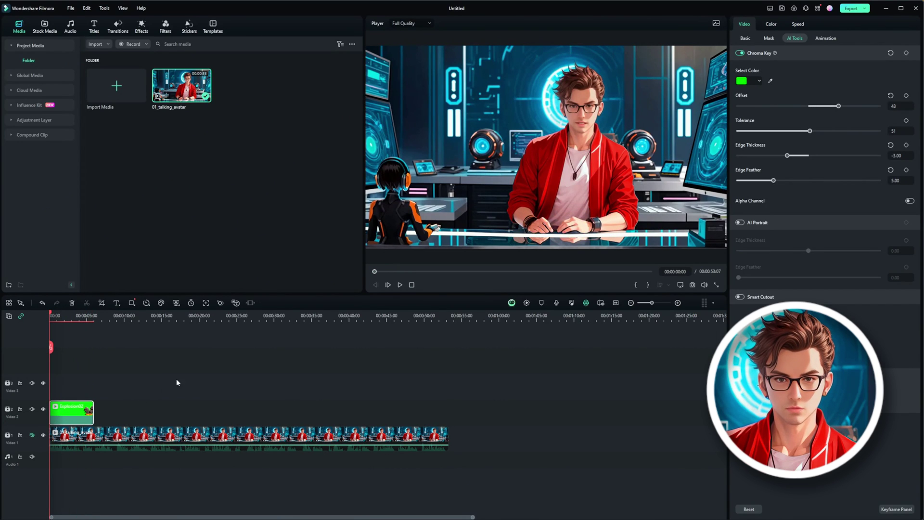
key("space")
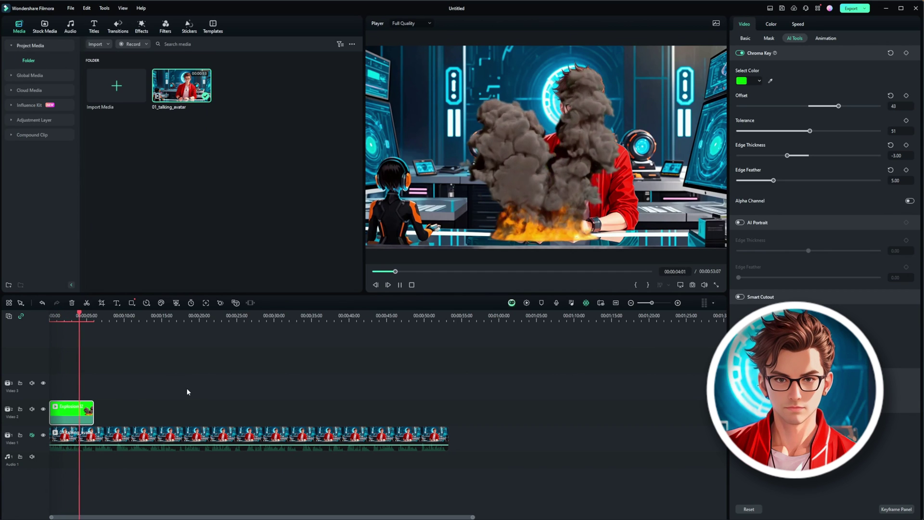
key("space")
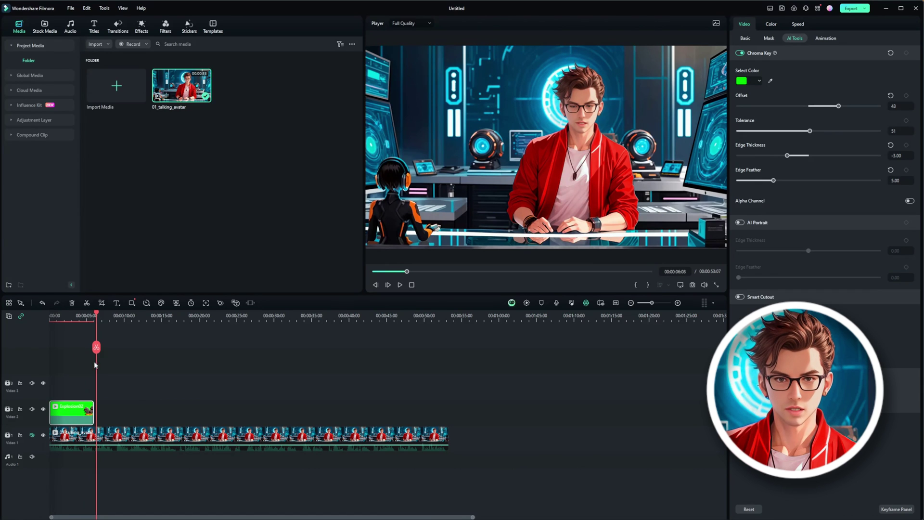
Rewind to the start of the timeline and replay the composite.
left_click_drag(97, 347, 50, 351)
key("space")
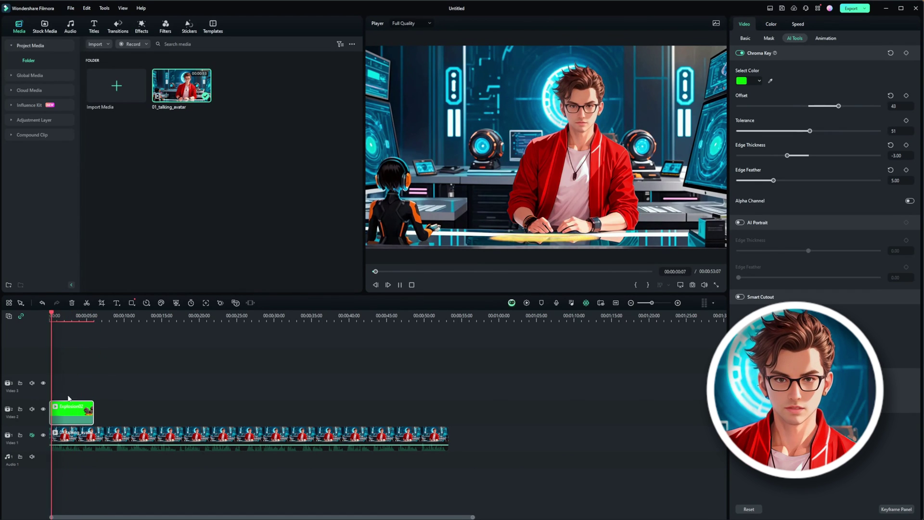
key("space")
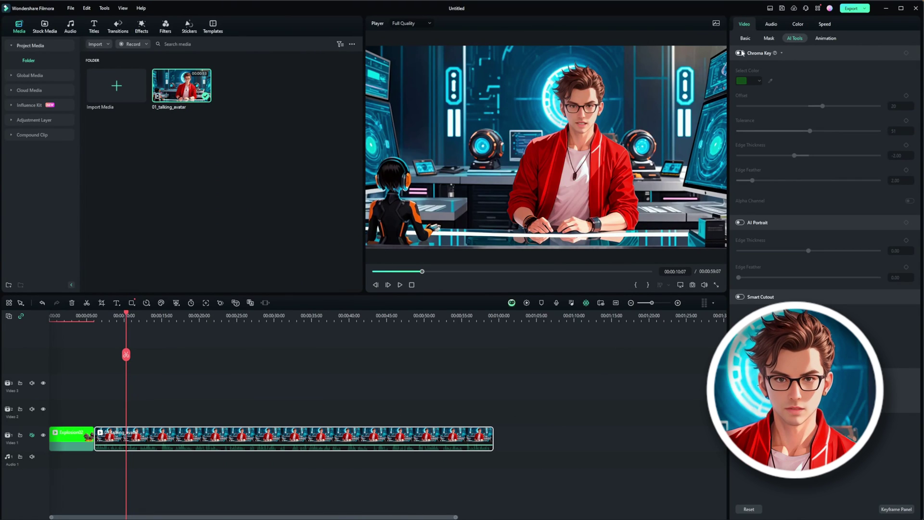
Enable Smart Cutout on the avatar clip, mark the man, and view him on a transparency grid.
left_click(740, 297)
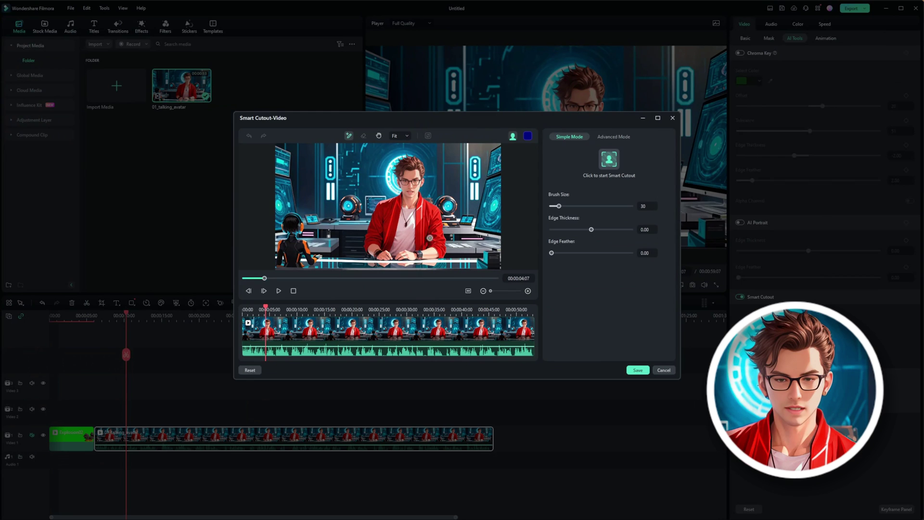
mouse_move(411, 197)
left_mouse_down()
mouse_move(431, 246)
mouse_move(385, 252)
mouse_move(378, 240)
mouse_move(408, 193)
left_mouse_up()
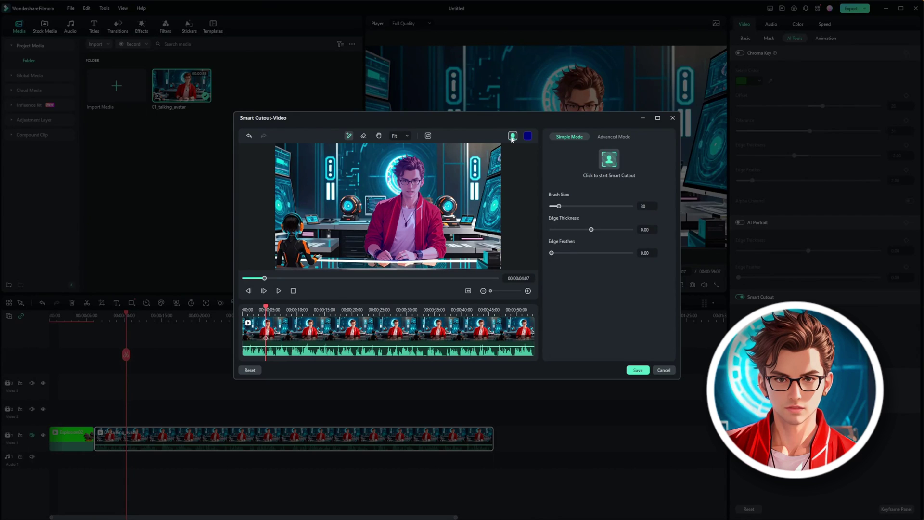
left_click(512, 137)
left_click(534, 157)
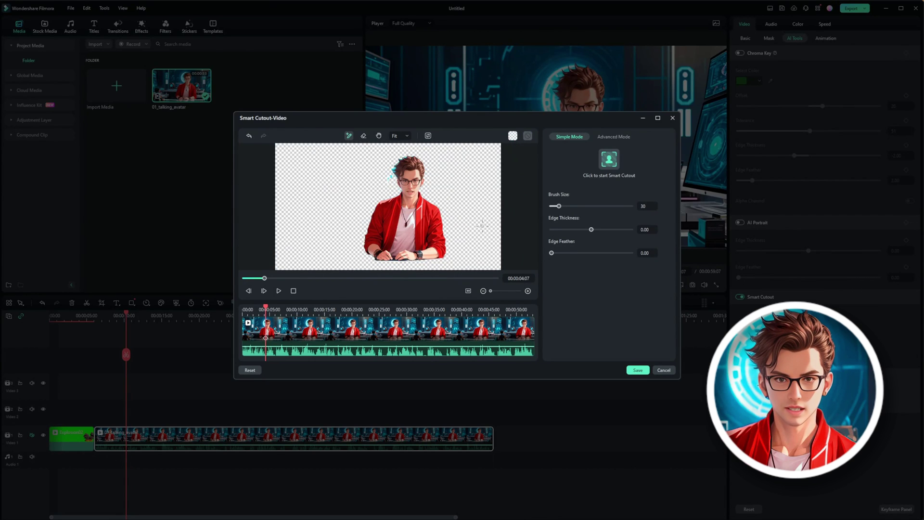
Check the cutout against a black background and as an alpha mask.
left_click(513, 137)
left_click(534, 172)
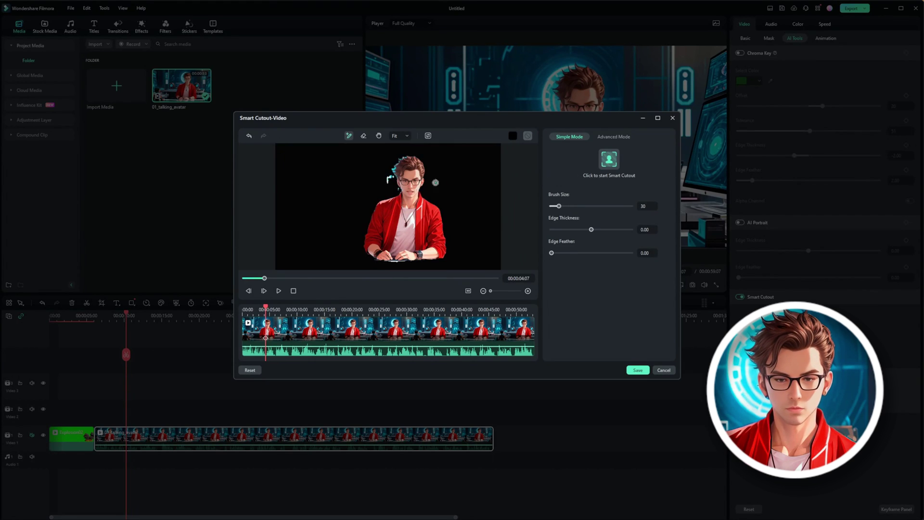
left_click(513, 138)
left_click(523, 189)
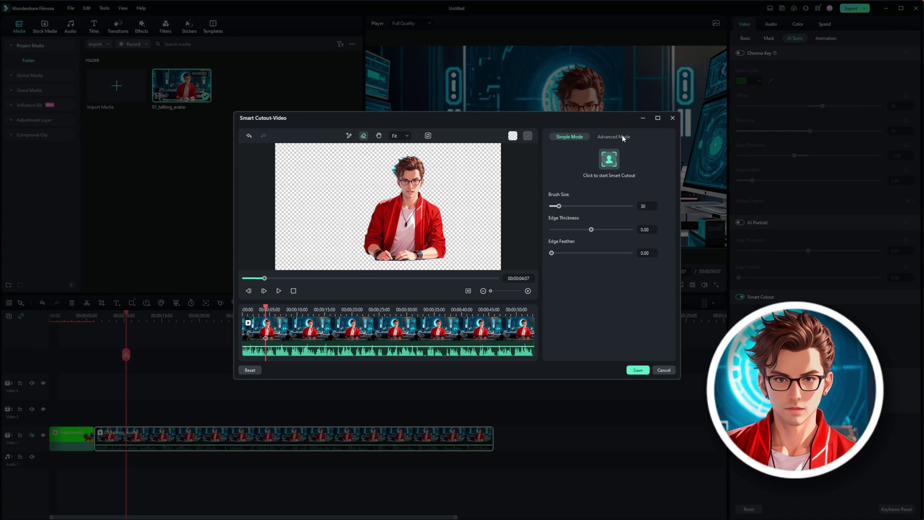
Switch to Advanced Mode and track the man's cutout forward and in reverse through the clip.
left_click(626, 138)
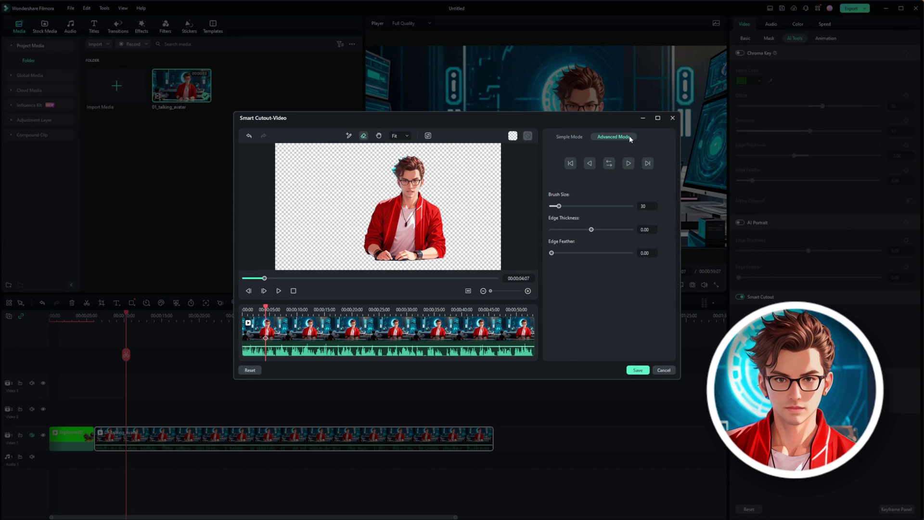
left_click(609, 164)
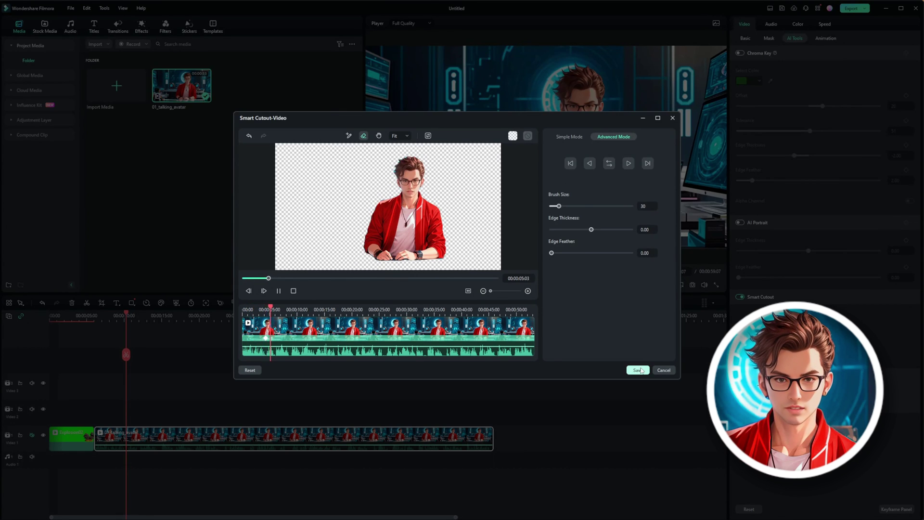
Save the Smart Cutout and place Logo Reveal Media 10 at the start of the bottom track.
left_click(638, 370)
left_click(44, 25)
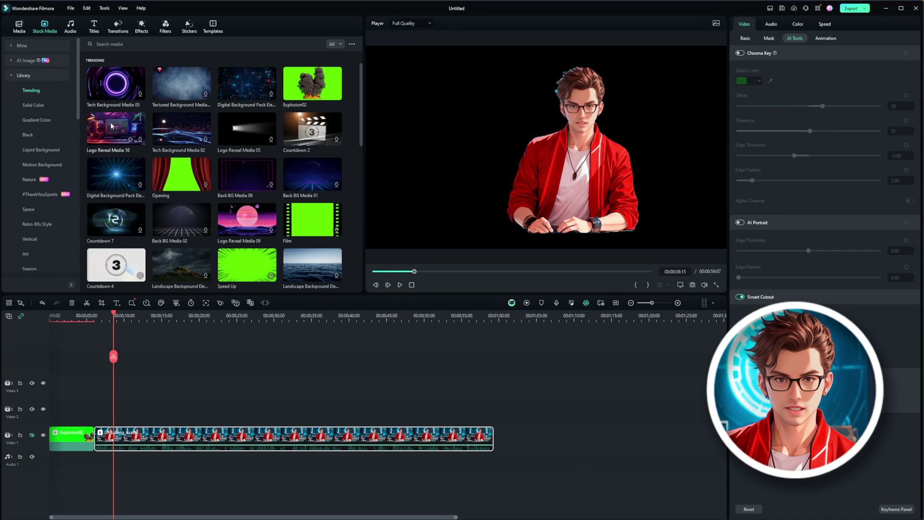
left_click_drag(189, 322, 190, 364)
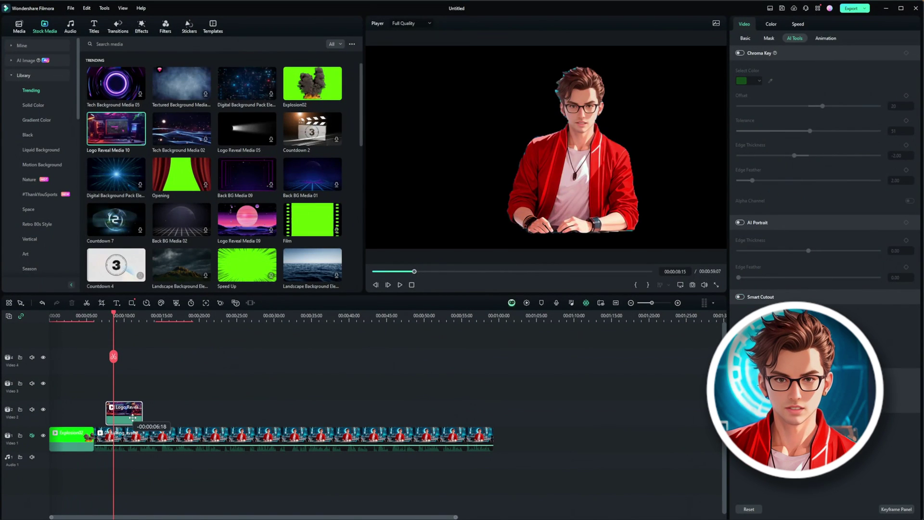
left_click_drag(132, 418, 125, 384)
left_click_drag(69, 436, 69, 397)
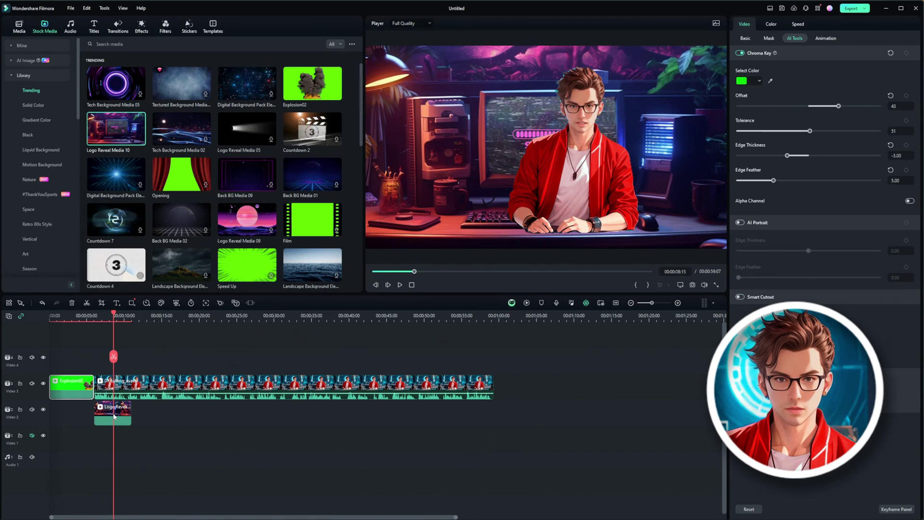
left_click(144, 385, "ctrl")
left_click_drag(144, 385, 100, 411)
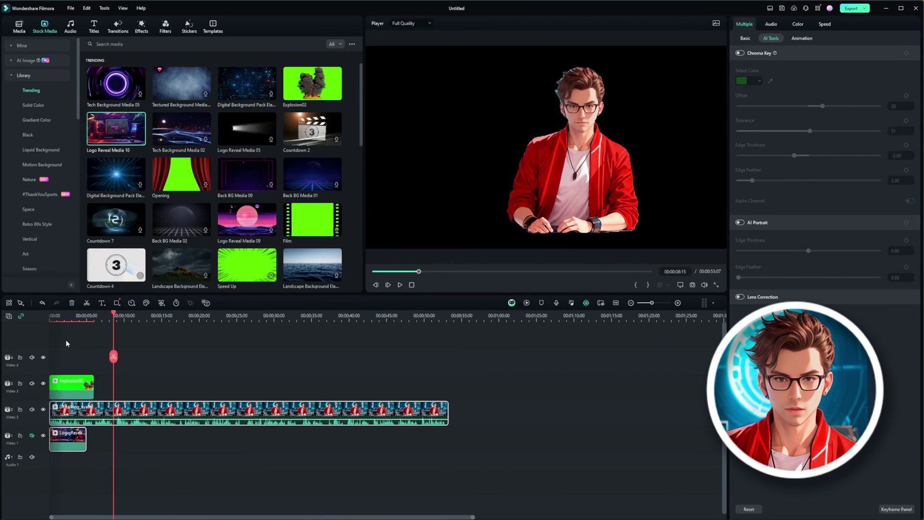
Play the composite from the start, then drag the explosion to the frame's left side.
left_click(54, 315)
key("space")
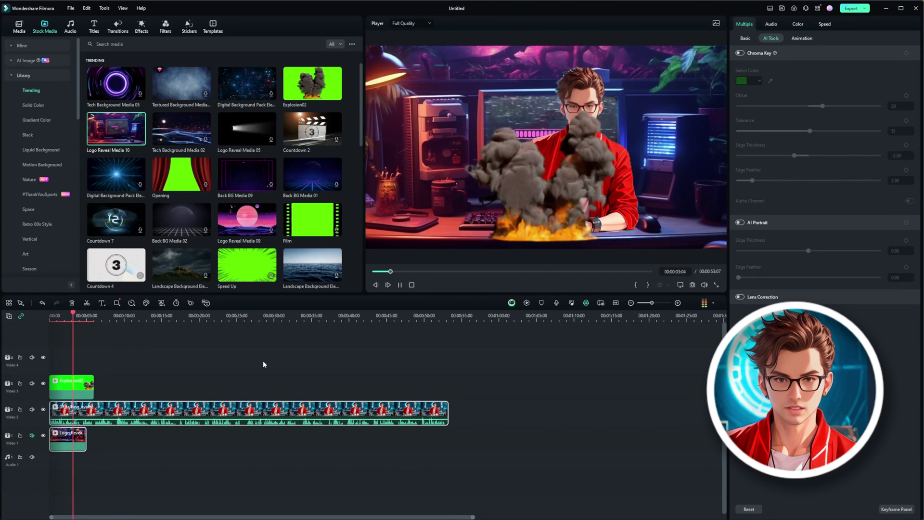
key("space")
left_click(561, 213)
left_click_drag(556, 215, 464, 213)
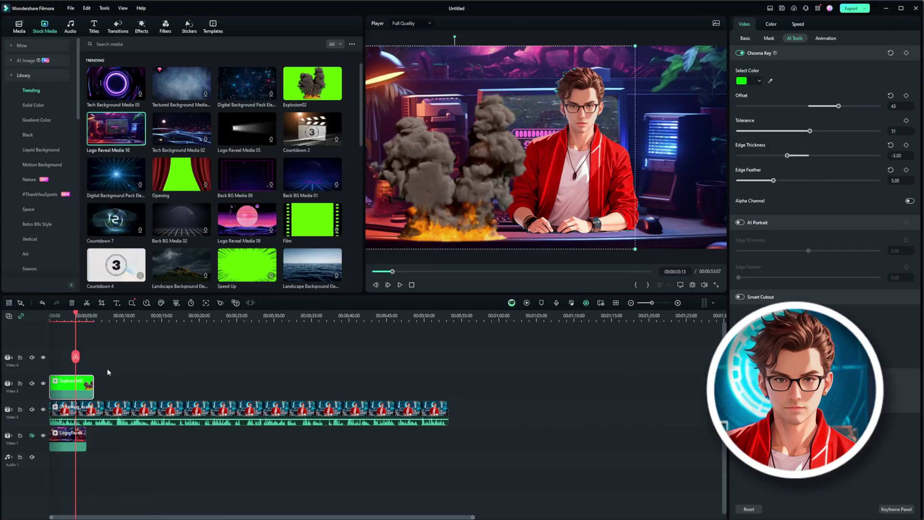